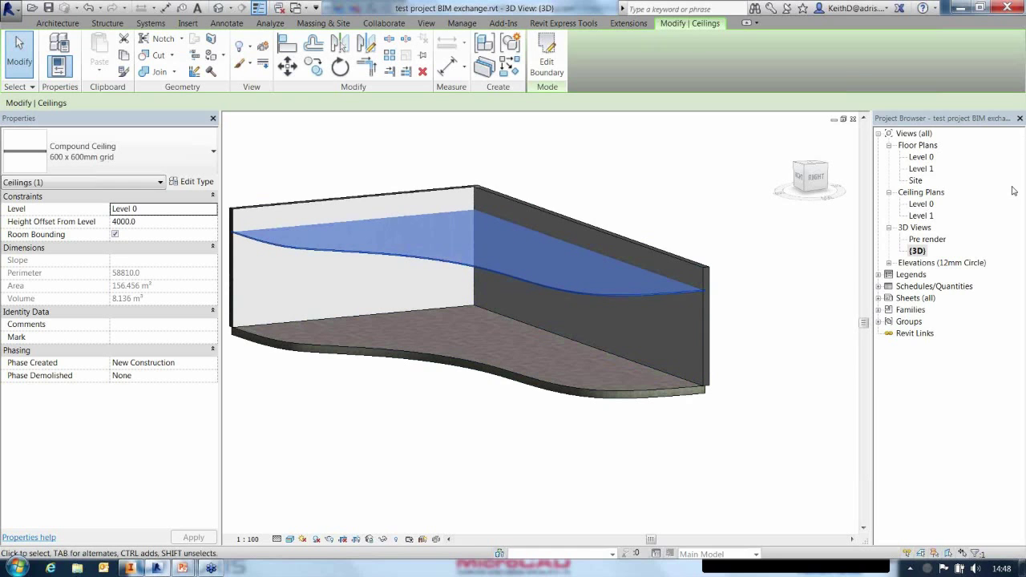
- Open the Level 0 reflected ceiling plan and clear the ceiling selection
{"action": "middle_click_drag", "start_coordinate": [502, 156], "coordinate": [521, 169]}
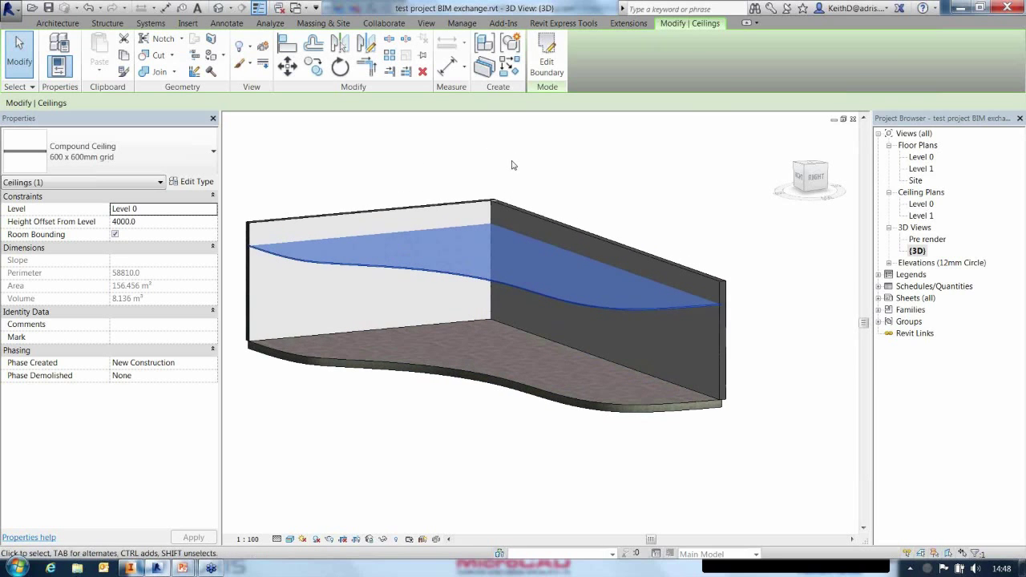
{"action": "left_click", "coordinate": [924, 158]}
{"action": "double_click", "coordinate": [926, 158]}
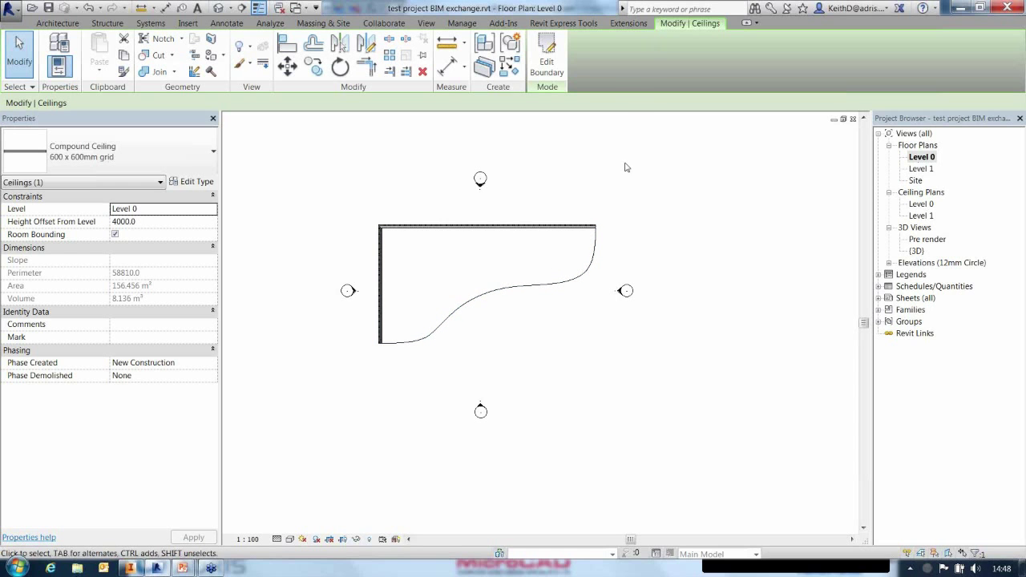
{"action": "double_click", "coordinate": [921, 204]}
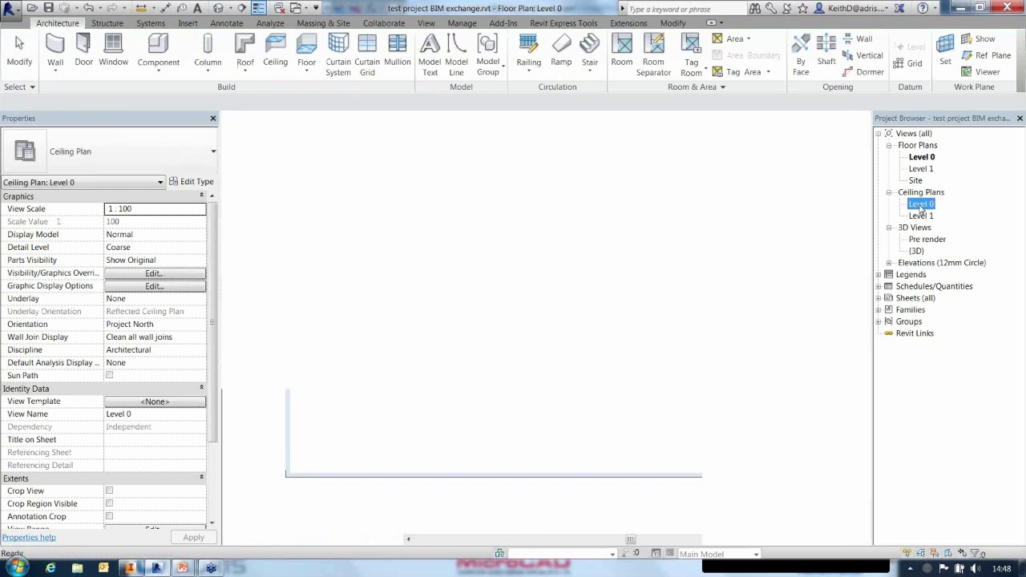
{"action": "scroll", "coordinate": [465, 269], "scroll_direction": "up", "scroll_amount": 2}
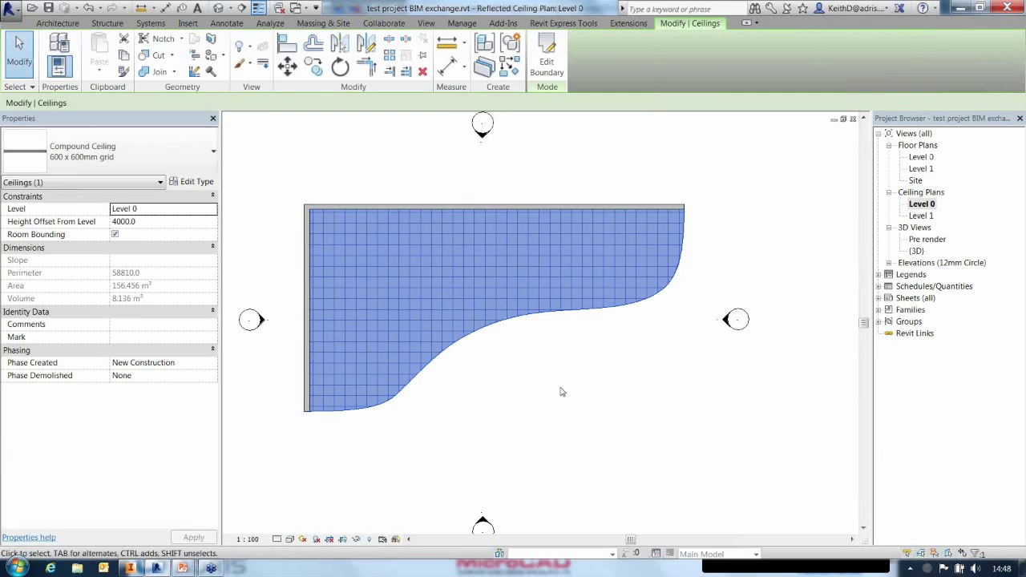
{"action": "left_click", "coordinate": [562, 390]}
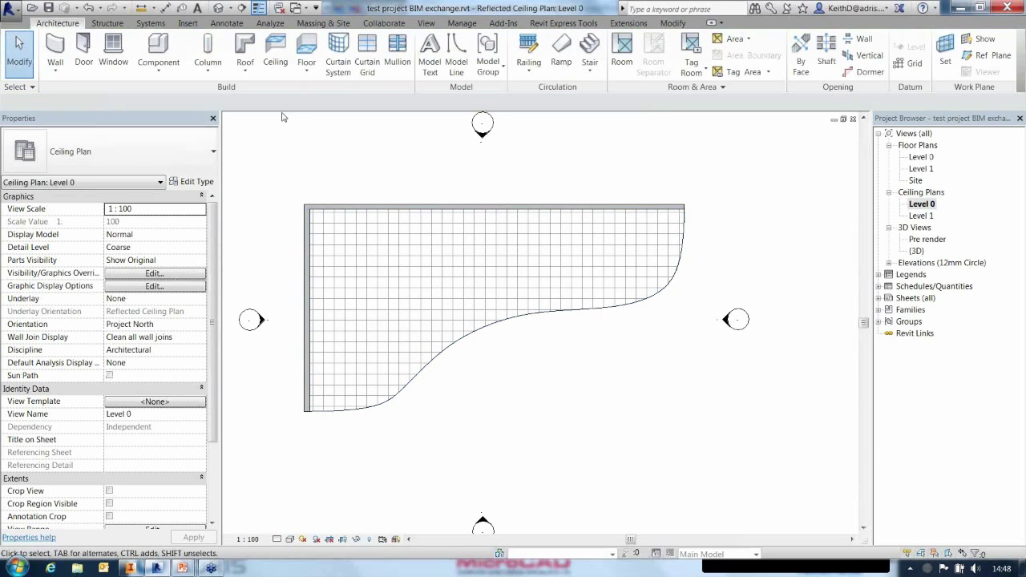
- Place one BIM Exchange family lighting fixture on the ceiling face, fitted to a tile of the 600 x 600 mm grid
{"action": "left_click", "coordinate": [160, 67]}
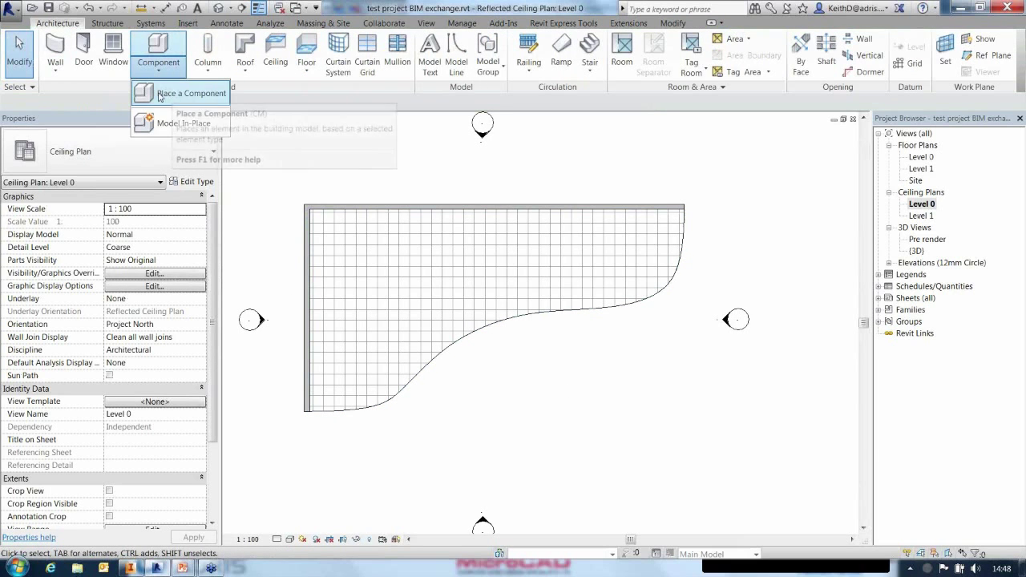
{"action": "left_click", "coordinate": [184, 94]}
{"action": "left_click", "coordinate": [616, 179]}
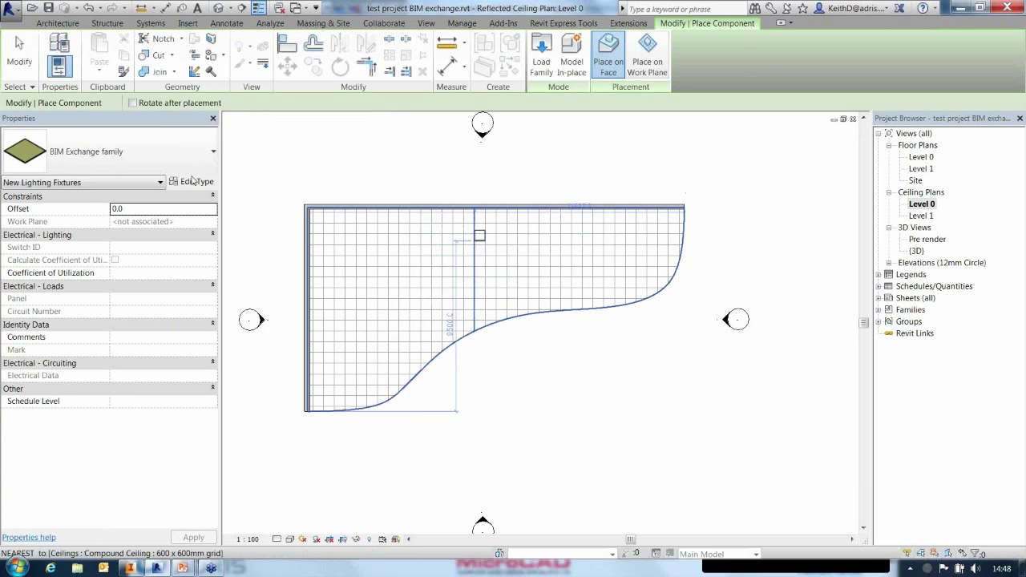
{"action": "scroll", "coordinate": [451, 302], "scroll_direction": "up", "scroll_amount": 3}
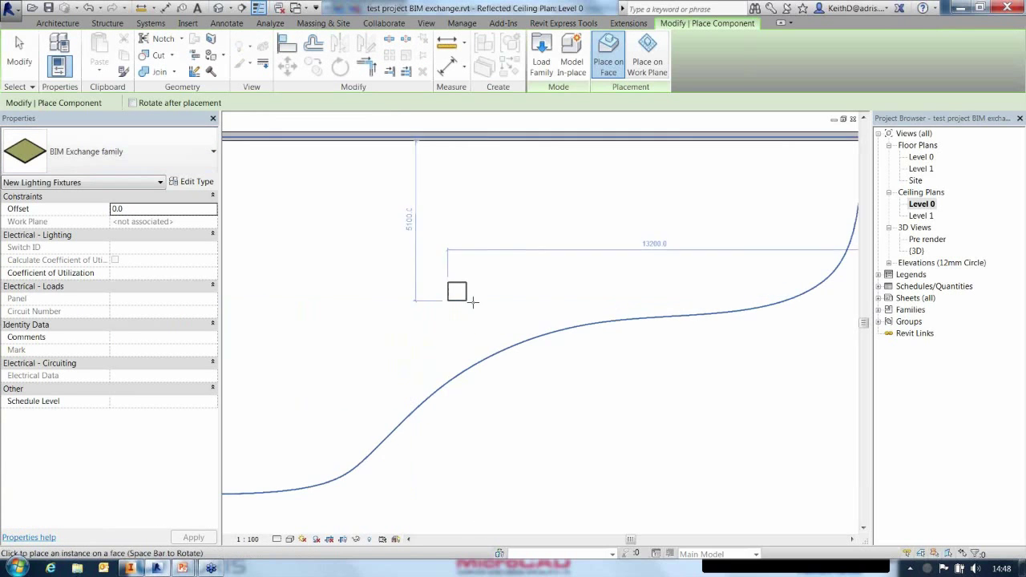
{"action": "left_click", "coordinate": [478, 297]}
{"action": "scroll", "coordinate": [495, 307], "scroll_direction": "up", "scroll_amount": 3}
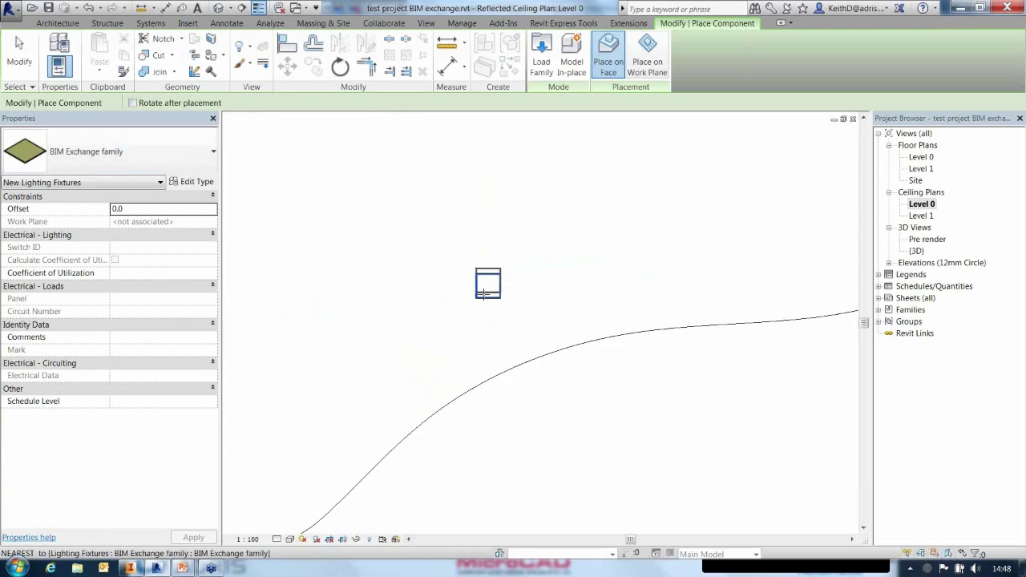
{"action": "key", "text": "Escape"}
{"action": "key", "text": "Escape"}
- Select the placed lighting fixture and examine its type properties, including the photometrics and model properties, without changing them
{"action": "left_click", "coordinate": [479, 294]}
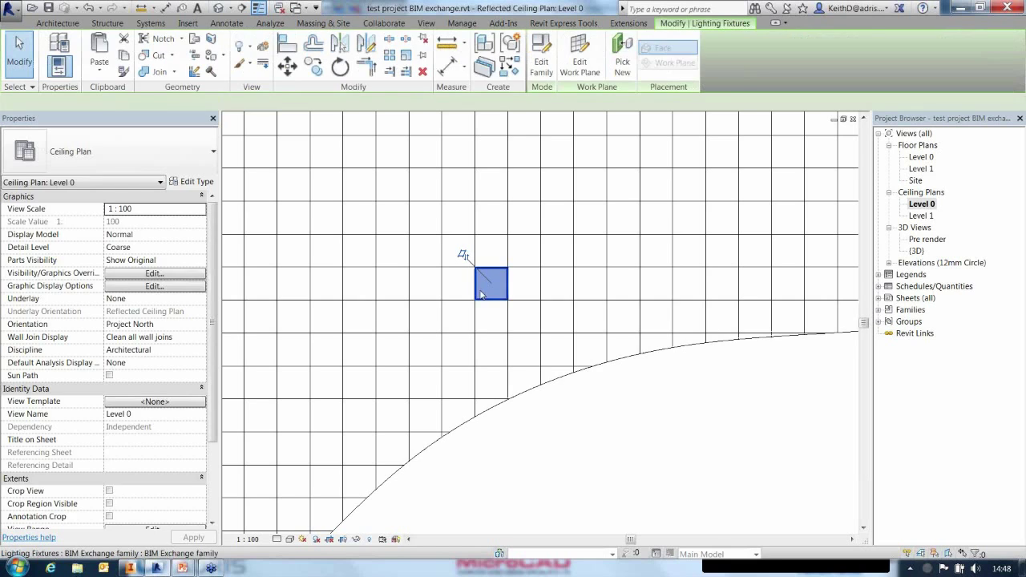
{"action": "scroll", "coordinate": [457, 251], "scroll_direction": "up", "scroll_amount": 2}
{"action": "scroll", "coordinate": [535, 289], "scroll_direction": "up", "scroll_amount": 2}
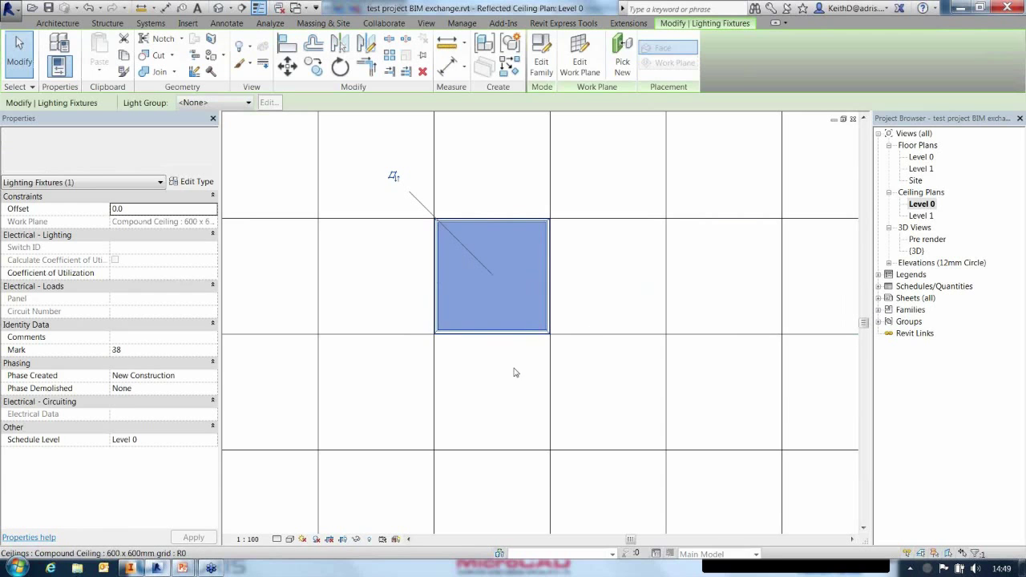
{"action": "key", "text": "Escape"}
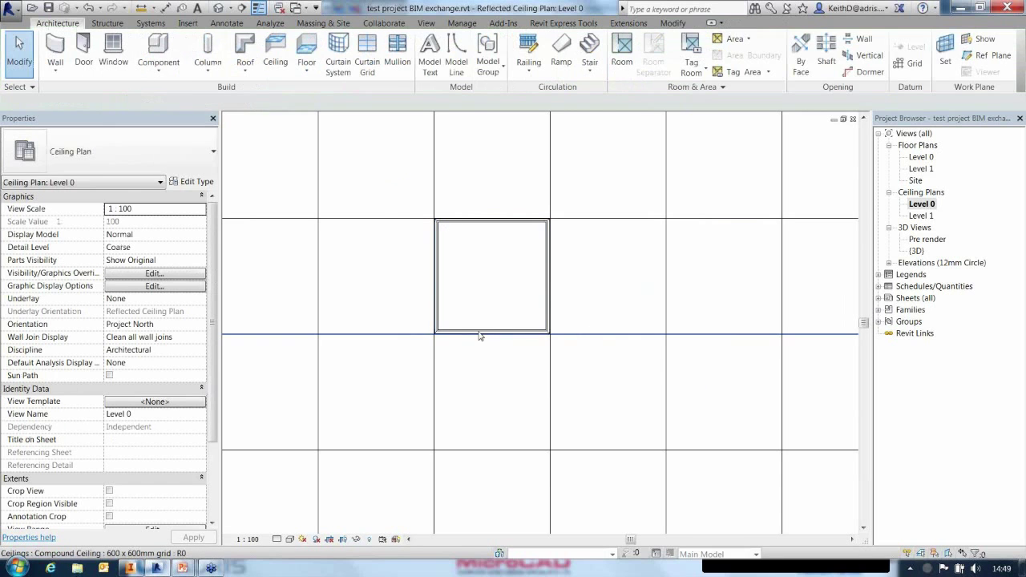
{"action": "left_click", "coordinate": [476, 333]}
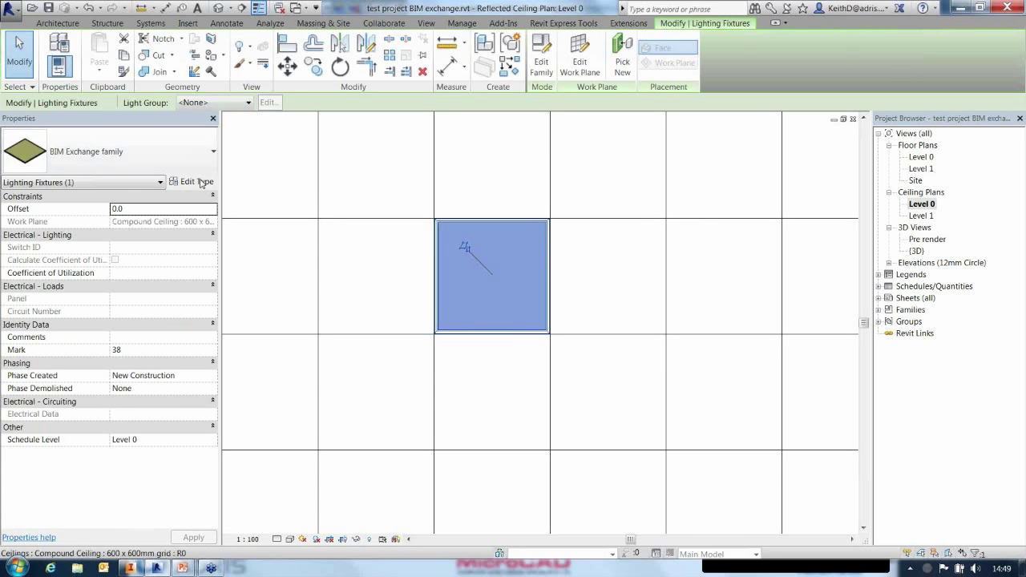
{"action": "left_click", "coordinate": [201, 183]}
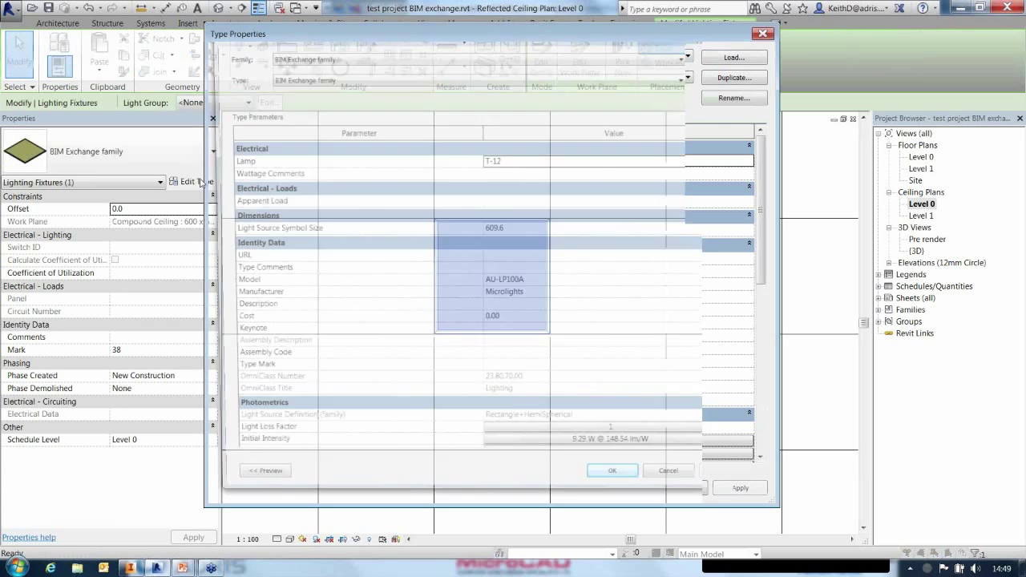
{"action": "left_click_drag", "start_coordinate": [568, 25], "coordinate": [431, 11]}
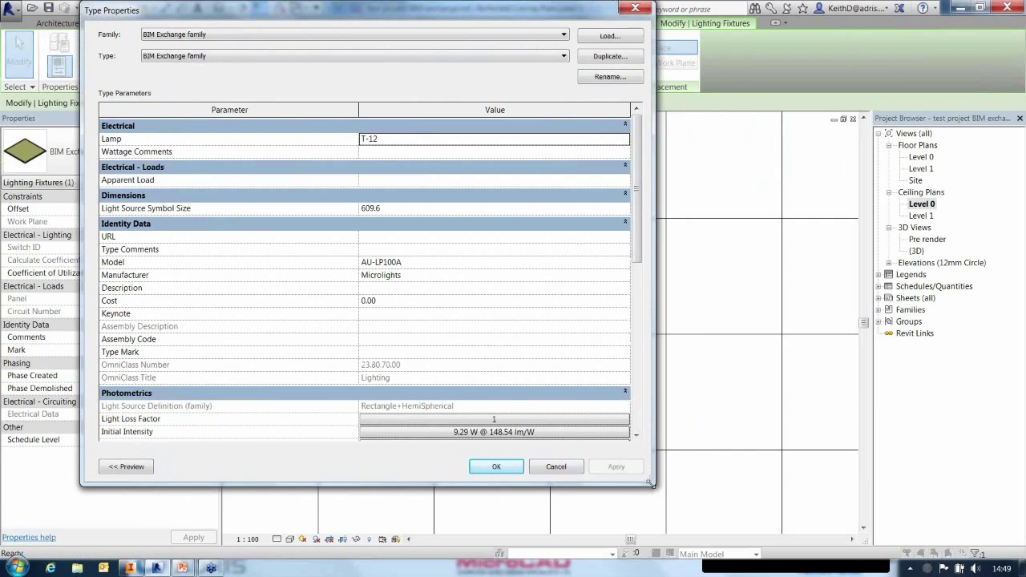
{"action": "left_click_drag", "start_coordinate": [651, 481], "coordinate": [558, 489]}
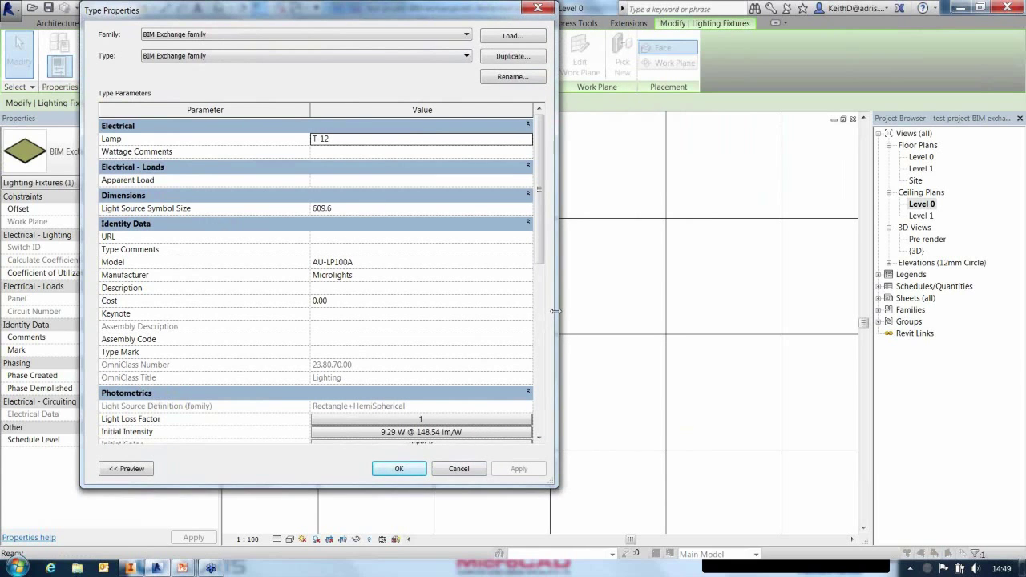
{"action": "left_click_drag", "start_coordinate": [541, 198], "coordinate": [540, 217]}
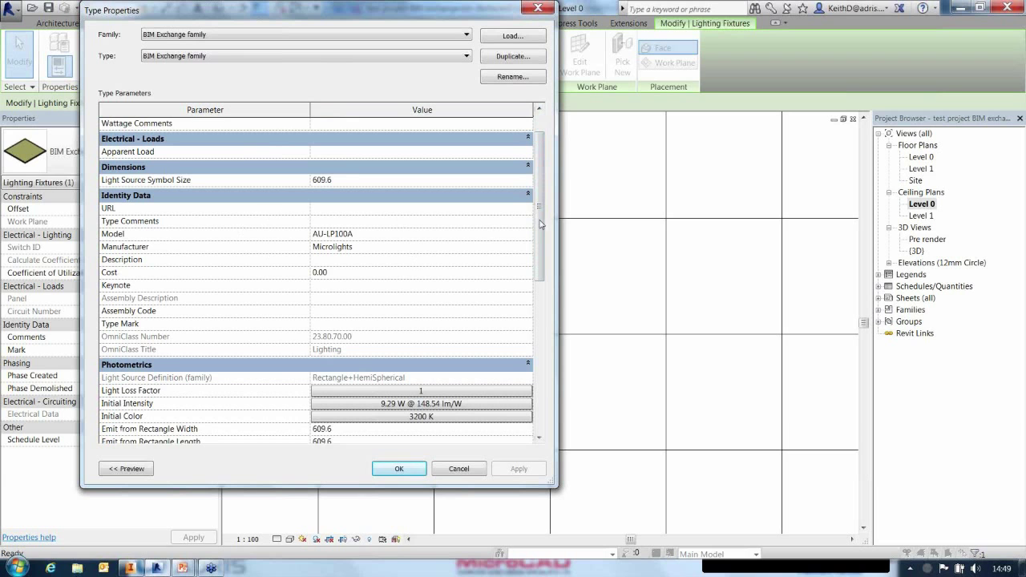
{"action": "left_click_drag", "start_coordinate": [540, 213], "coordinate": [543, 337]}
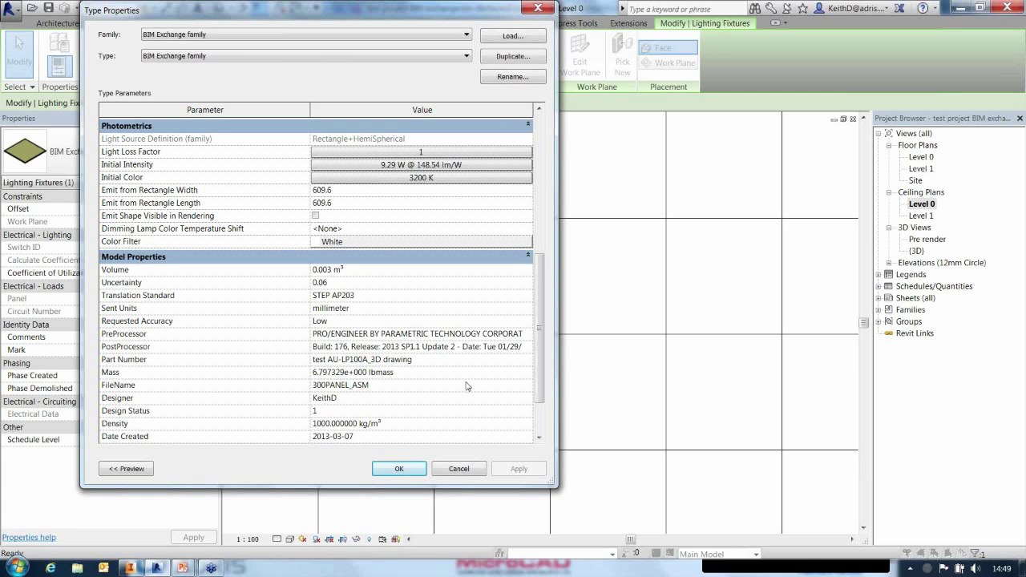
{"action": "left_click", "coordinate": [458, 468]}
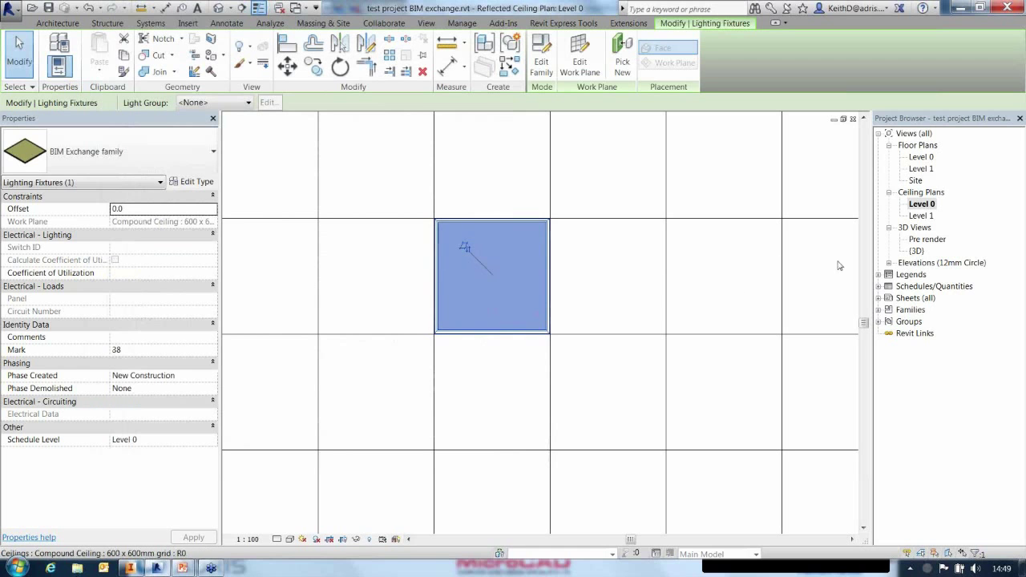
- Switch to the default 3D view and open the ceiling's lighting fixture for family editing
{"action": "double_click", "coordinate": [917, 251]}
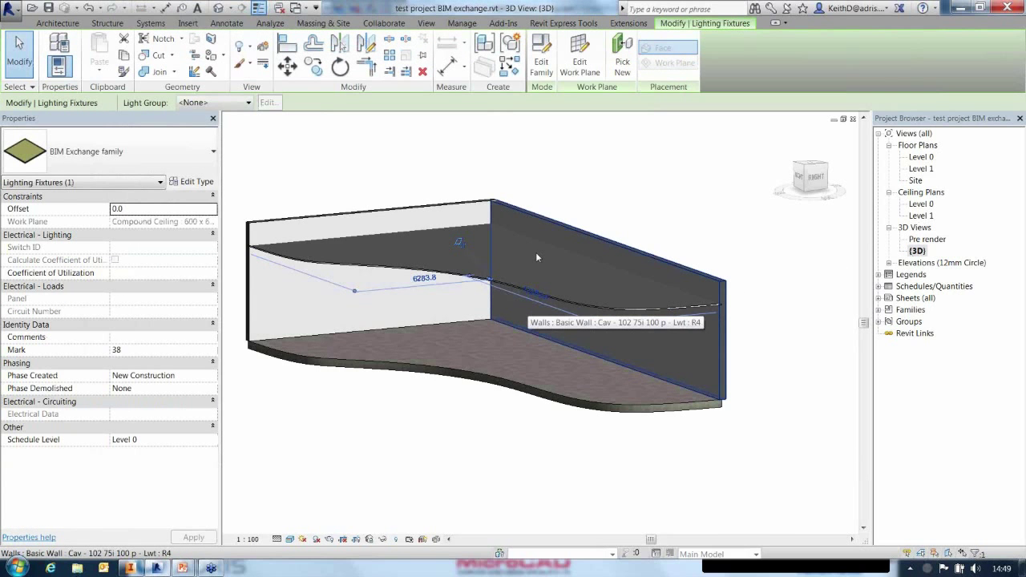
{"action": "scroll", "coordinate": [485, 281], "scroll_direction": "up", "scroll_amount": 5}
{"action": "key", "text": "Escape"}
{"action": "scroll", "coordinate": [479, 251], "scroll_direction": "up", "scroll_amount": 5}
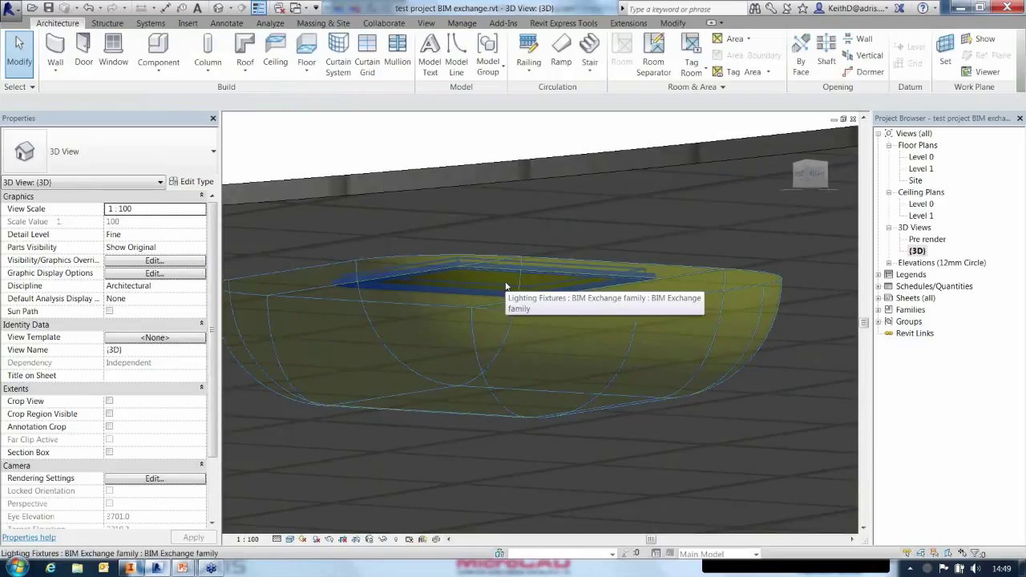
{"action": "double_click", "coordinate": [506, 286]}
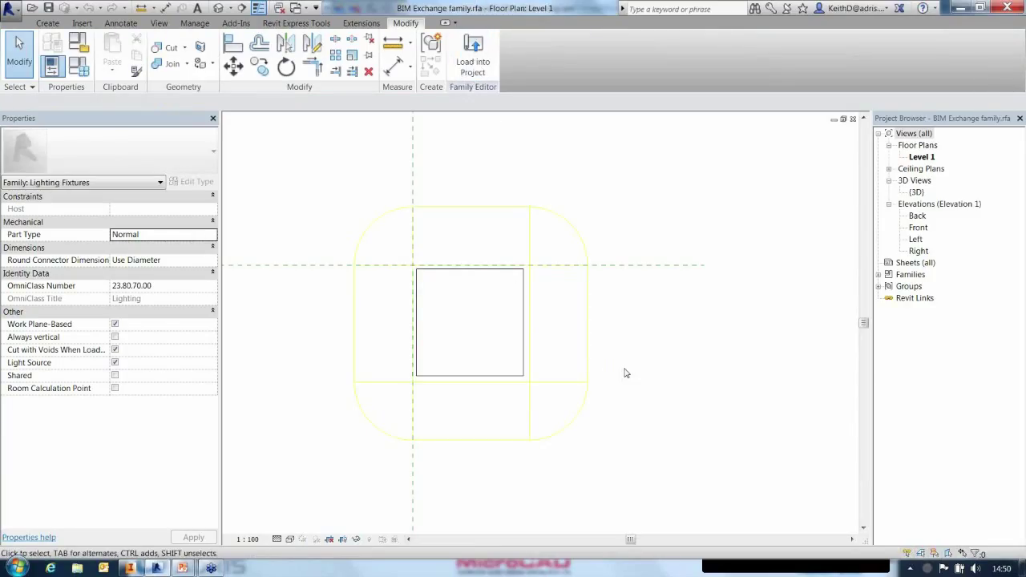
- Inspect the light source and the square extrusion in the family's Level 1 plan
{"action": "left_click", "coordinate": [569, 231]}
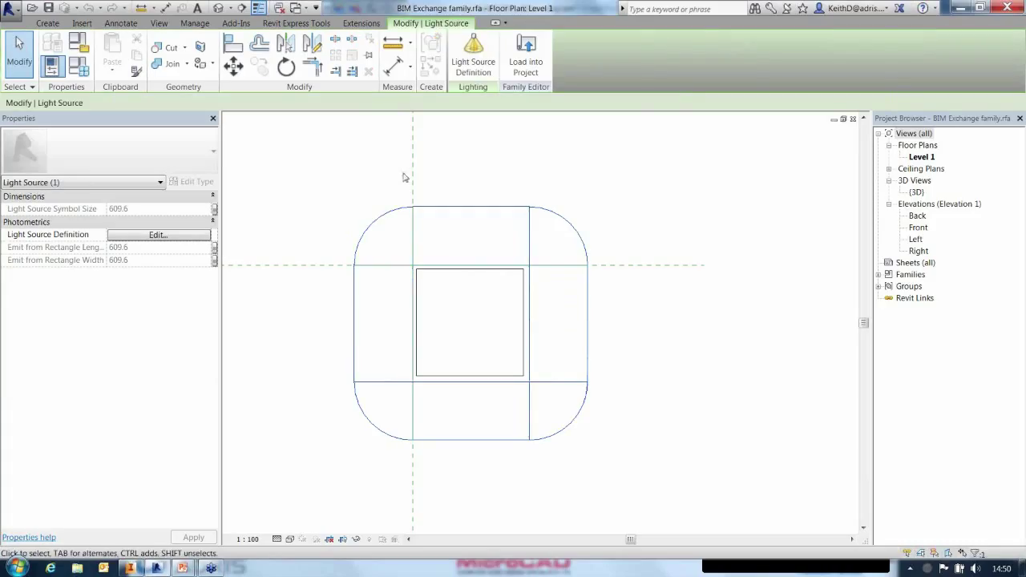
{"action": "left_click", "coordinate": [629, 357]}
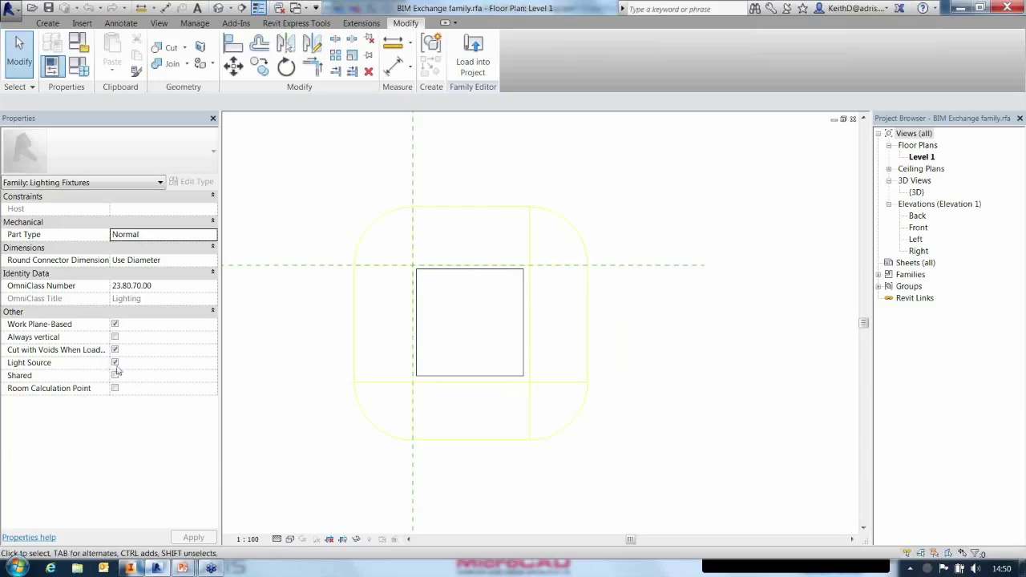
{"action": "left_click", "coordinate": [48, 24]}
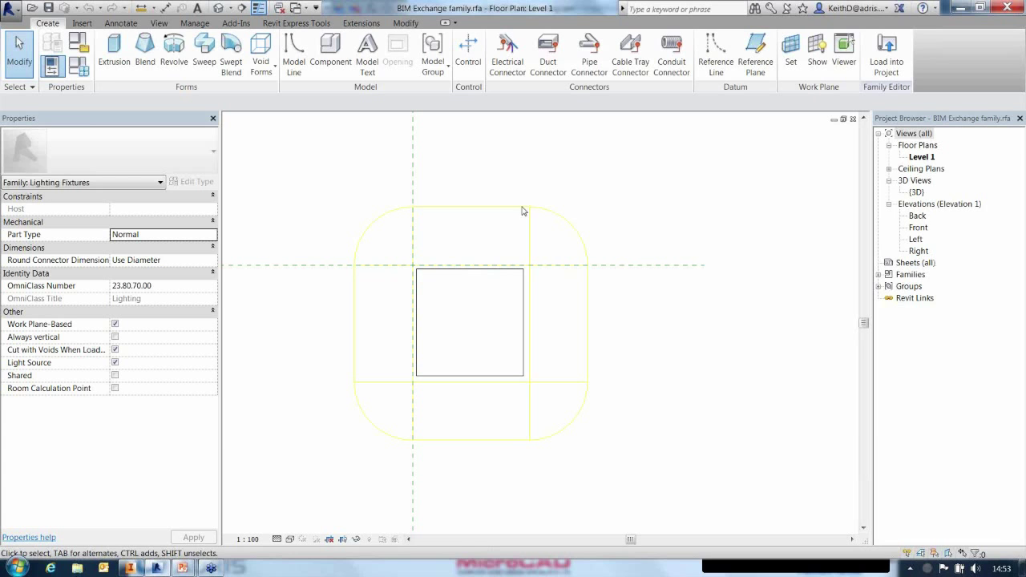
{"action": "left_click", "coordinate": [514, 276]}
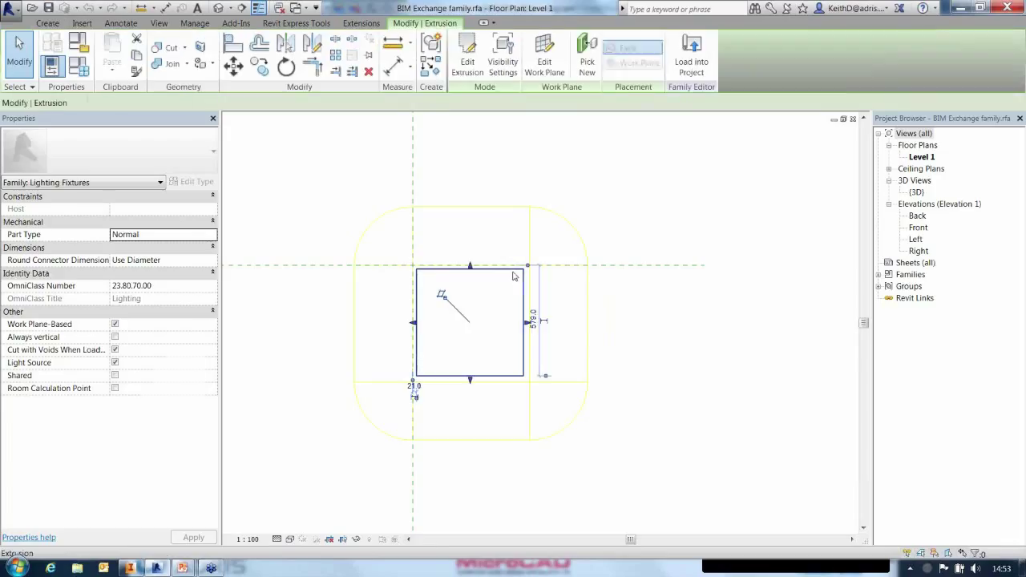
{"action": "left_click", "coordinate": [583, 152]}
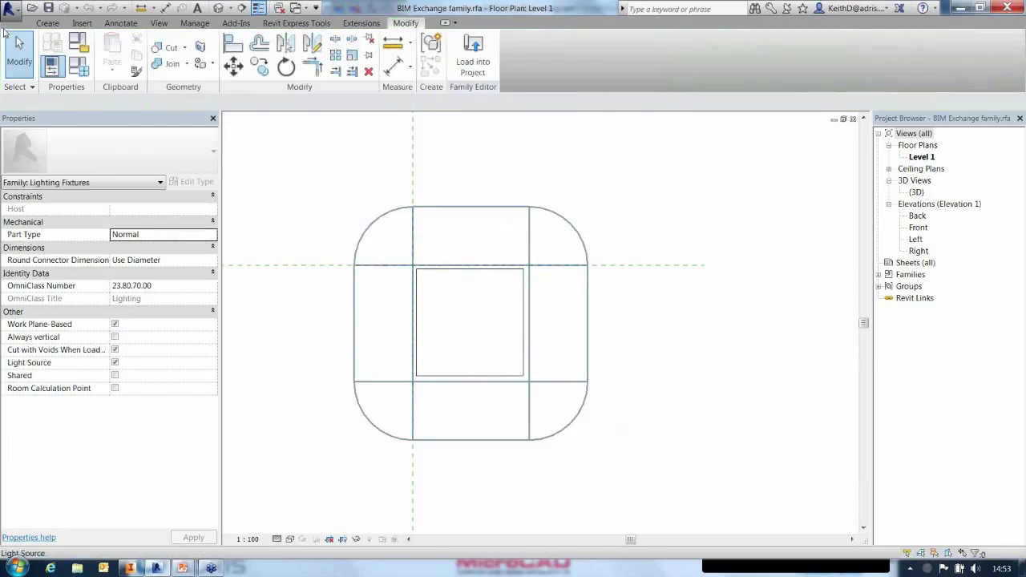
- Open the Family Types settings and examine the photometric and model property parameters
{"action": "key", "text": "f"}
{"action": "key", "text": "t"}
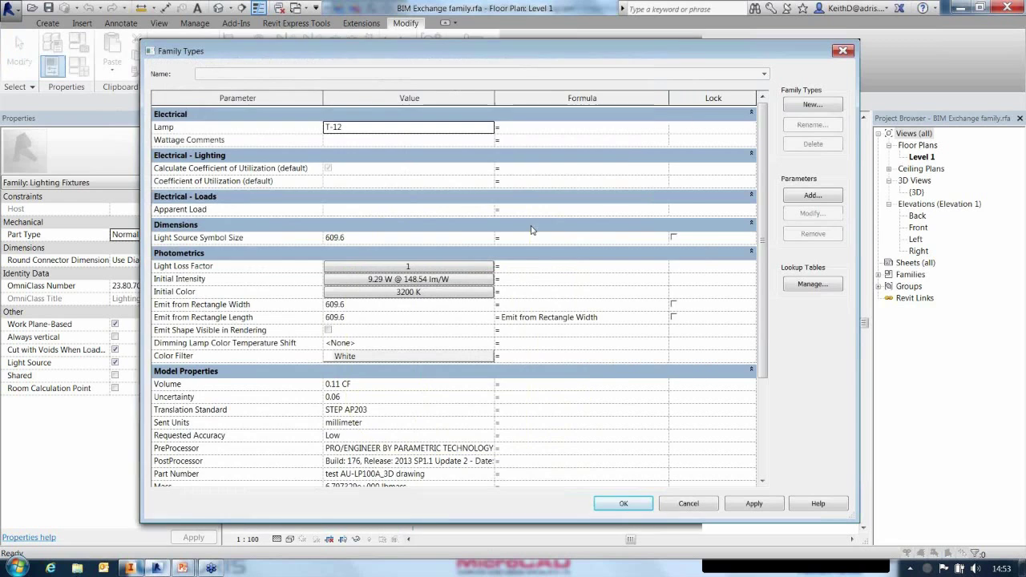
{"action": "left_click_drag", "start_coordinate": [534, 30], "coordinate": [532, 1]}
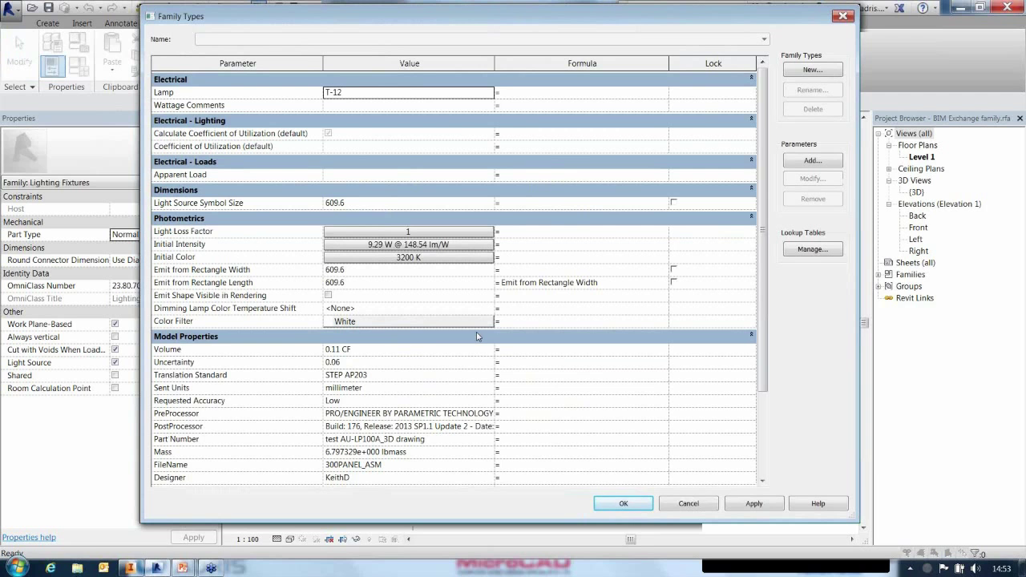
{"action": "left_click", "coordinate": [361, 363]}
{"action": "left_click", "coordinate": [400, 349]}
{"action": "left_click", "coordinate": [405, 298]}
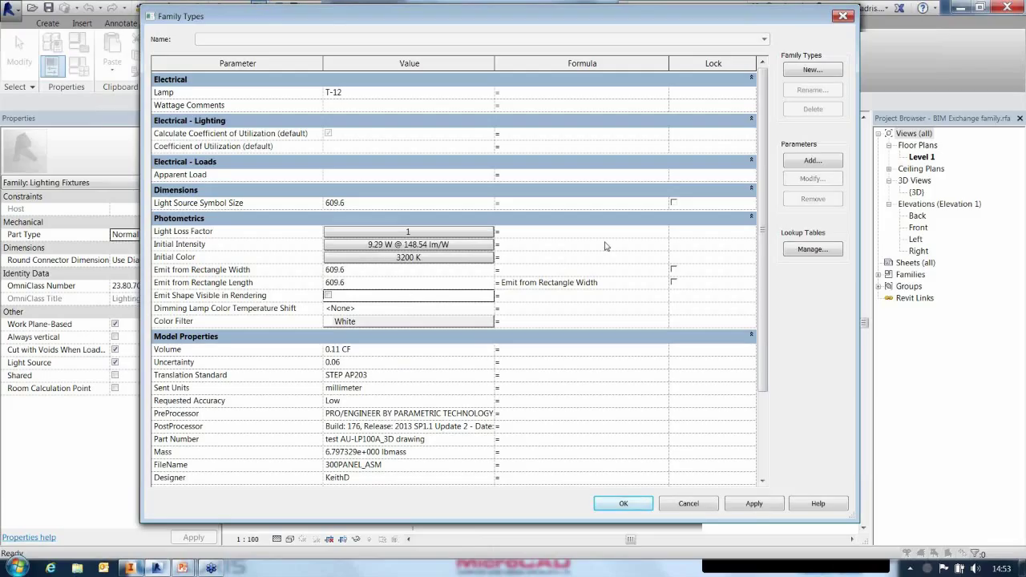
{"action": "left_click", "coordinate": [465, 467]}
{"action": "left_click", "coordinate": [470, 439]}
{"action": "left_click", "coordinate": [470, 425]}
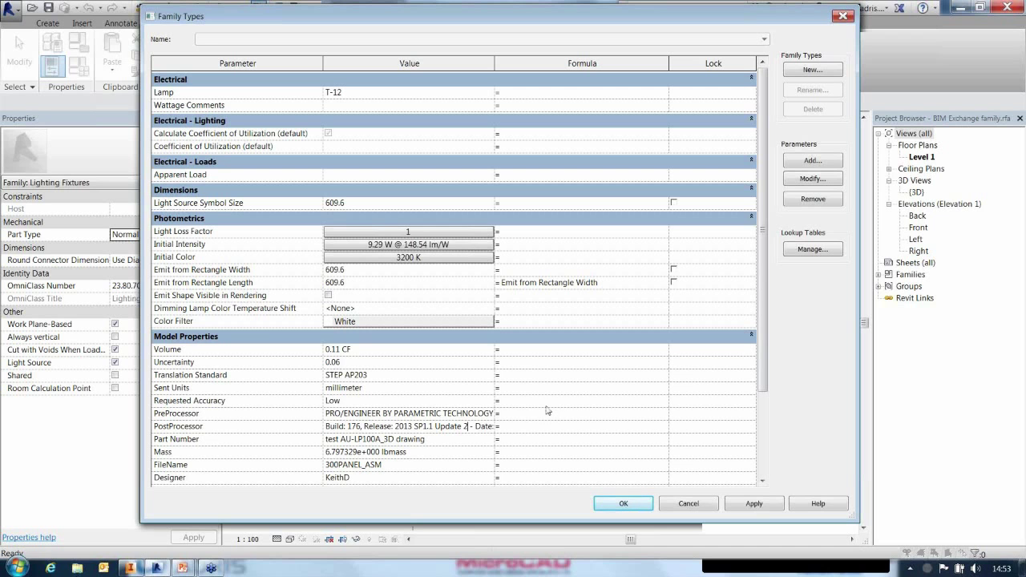
- Examine the rest of the model properties and the identity data in the family's parameter list
{"action": "left_click_drag", "start_coordinate": [752, 18], "coordinate": [621, 22]}
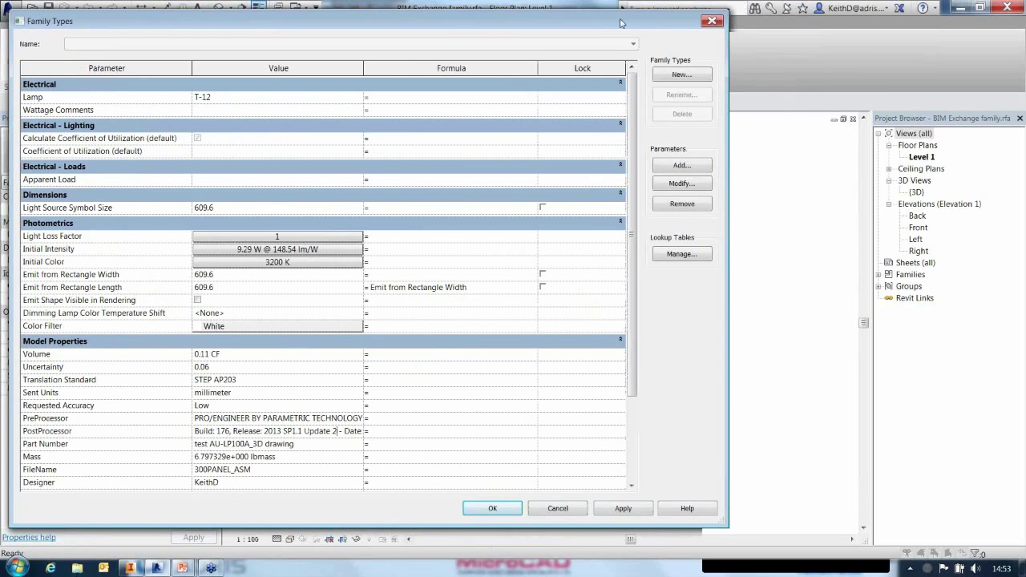
{"action": "scroll", "coordinate": [630, 272], "scroll_direction": "down", "scroll_amount": 3}
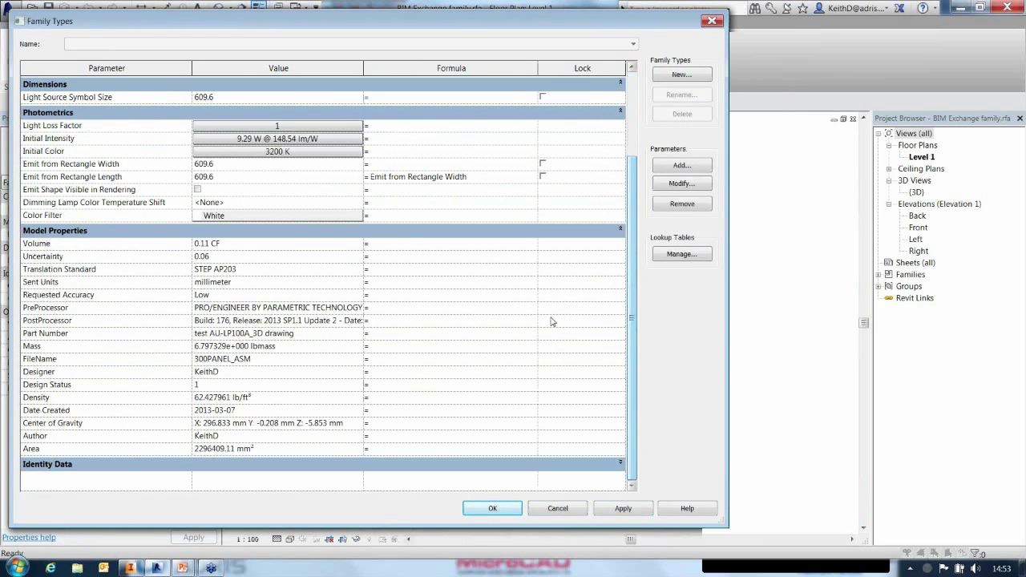
{"action": "scroll", "coordinate": [630, 401], "scroll_direction": "down", "scroll_amount": 3}
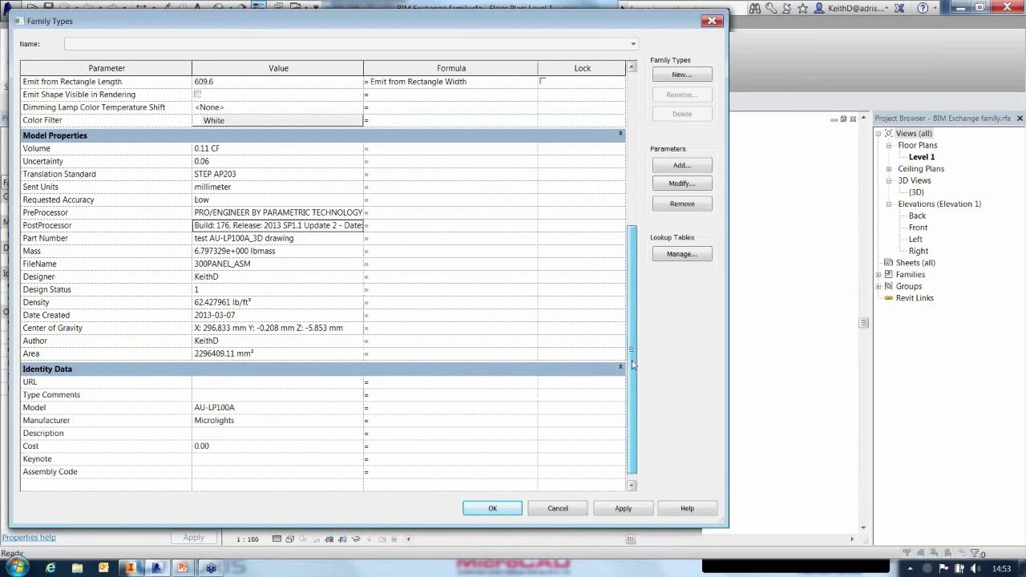
{"action": "scroll", "coordinate": [633, 365], "scroll_direction": "down", "scroll_amount": 1}
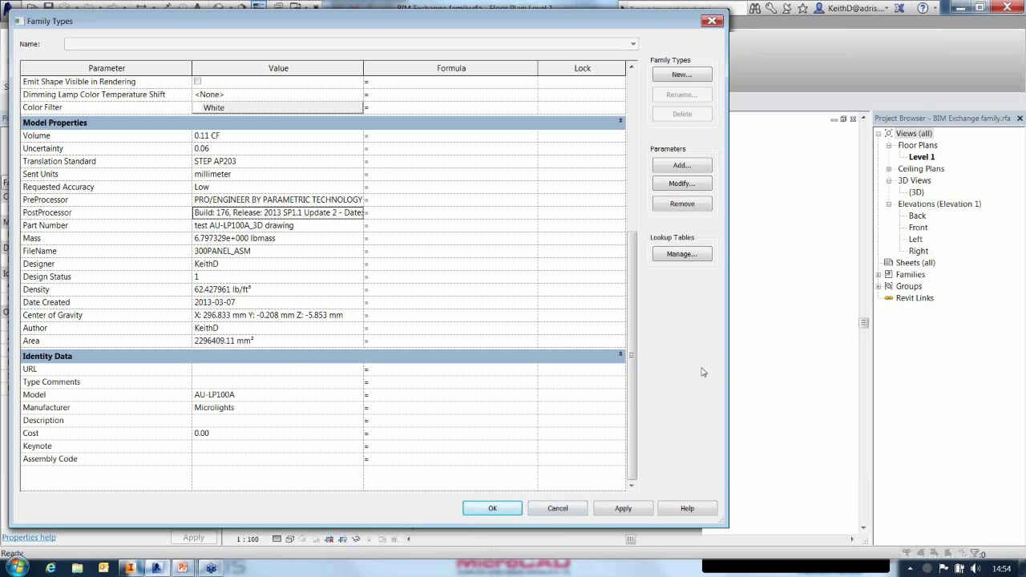
- Return from the family's type settings to the test project's 3D view and delete the BIM Exchange lighting fixture from the ceiling
{"action": "left_click", "coordinate": [559, 510]}
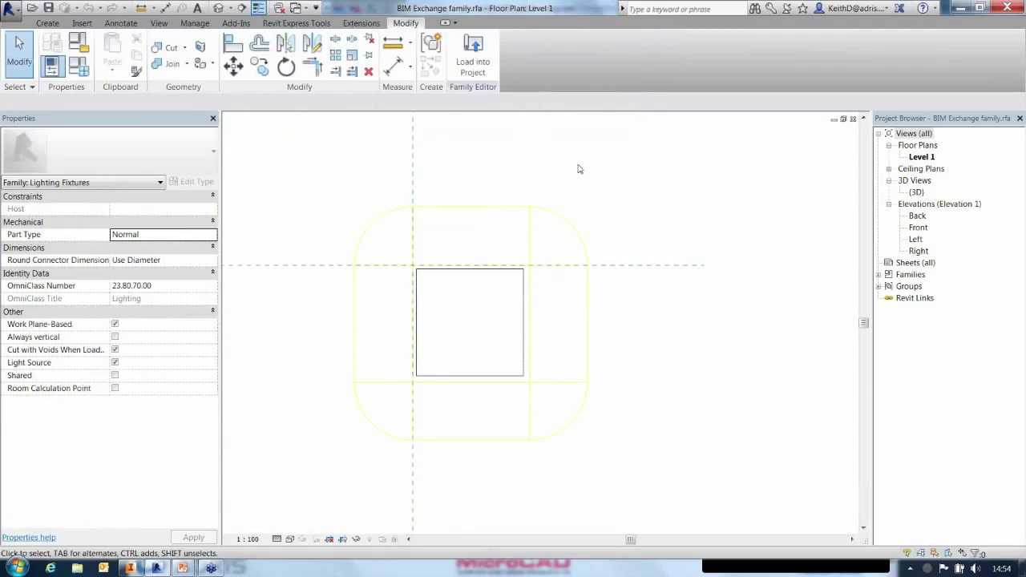
{"action": "left_click", "coordinate": [297, 8]}
{"action": "left_click", "coordinate": [361, 41]}
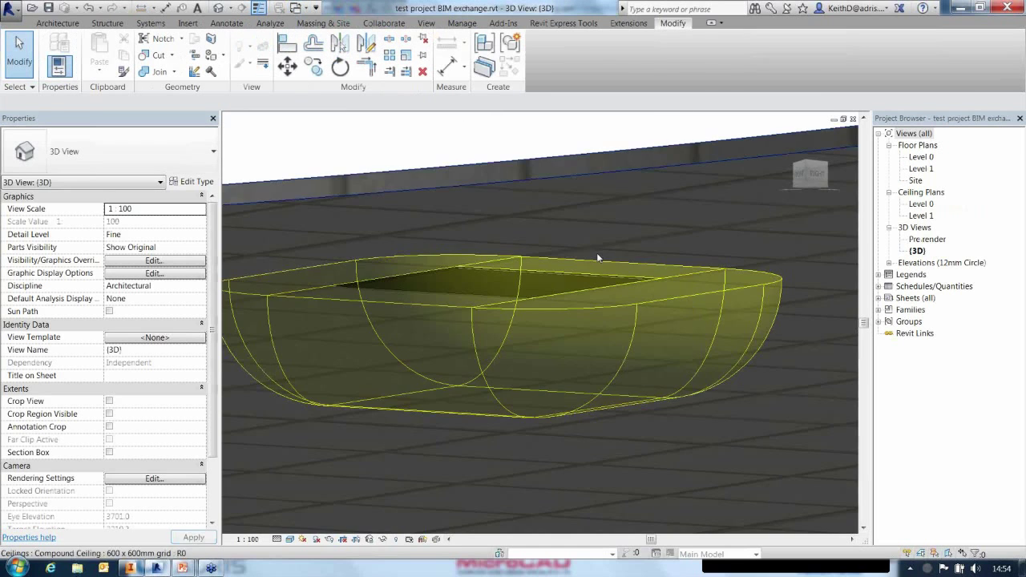
{"action": "left_click", "coordinate": [550, 283]}
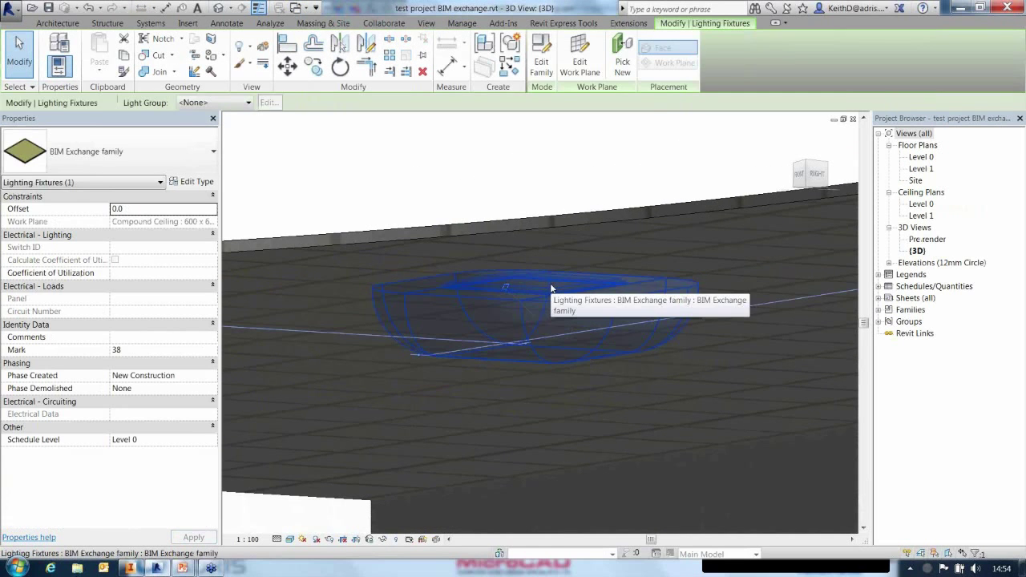
{"action": "key", "text": "Delete"}
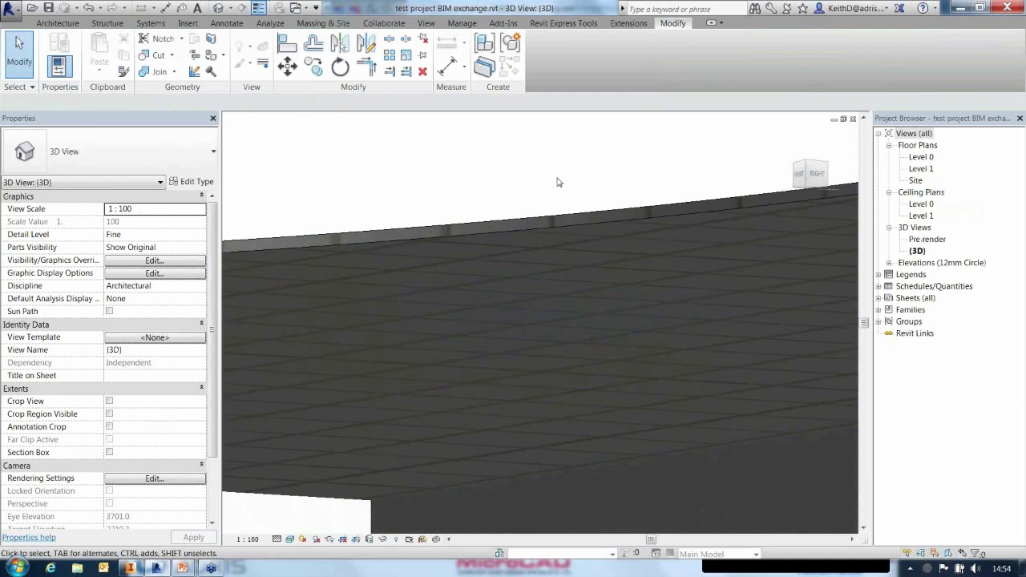
- Open the Pre render 3D view and examine the whole room with its grid of ceiling lights
{"action": "double_click", "coordinate": [938, 240]}
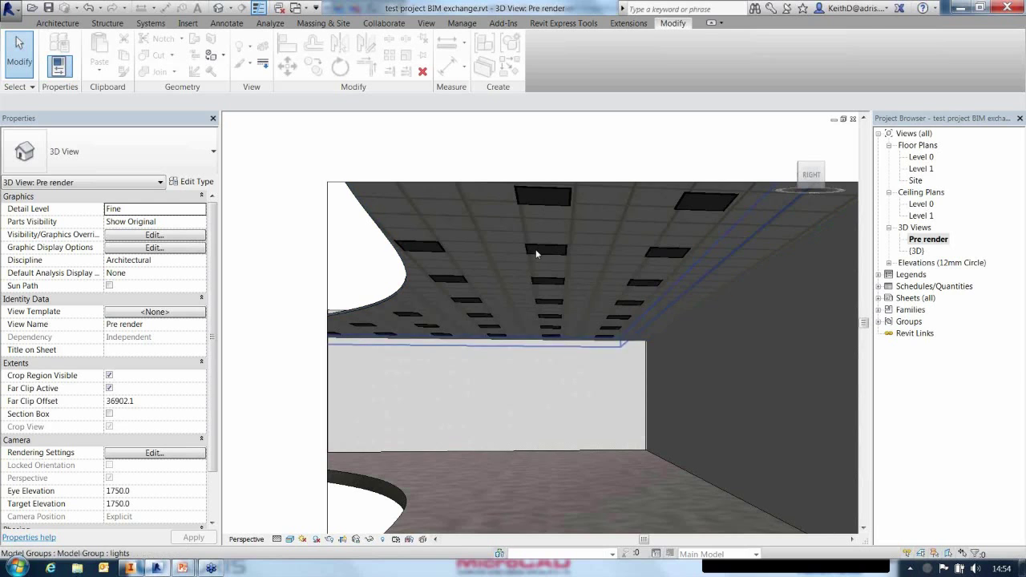
{"action": "scroll", "coordinate": [406, 250], "scroll_direction": "up", "scroll_amount": 1}
{"action": "scroll", "coordinate": [408, 250], "scroll_direction": "down", "scroll_amount": 3}
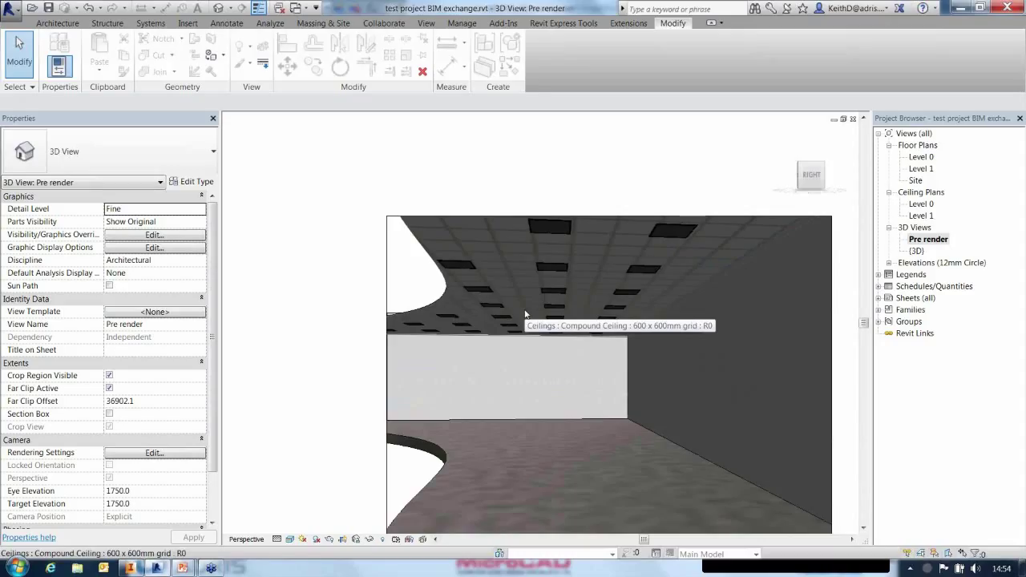
{"action": "scroll", "coordinate": [526, 314], "scroll_direction": "down", "scroll_amount": 1}
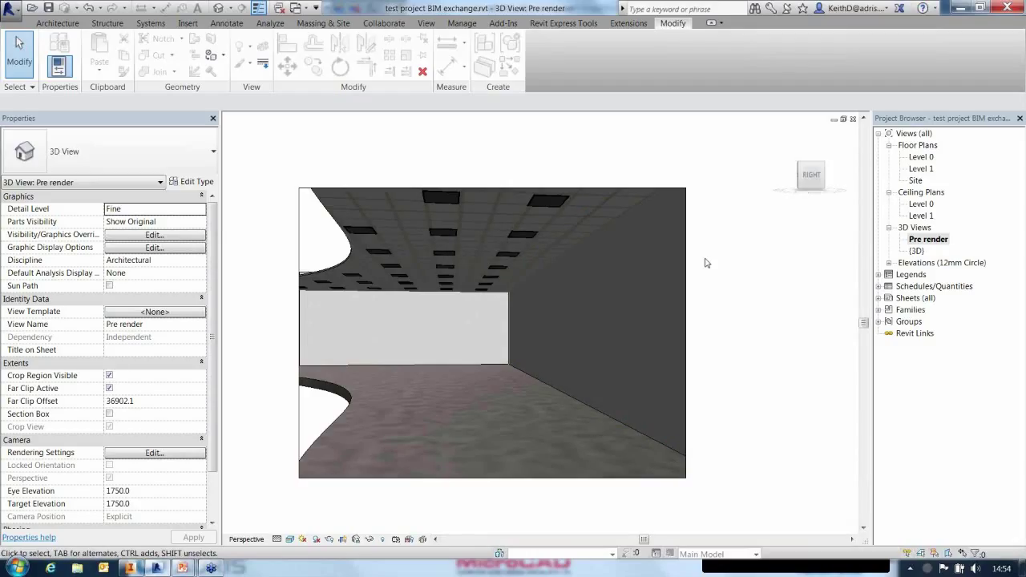
- Switch to the running PowerPoint slide show and advance to the "How Can Adris Help You" slide
{"action": "mouse_move", "coordinate": [185, 570]}
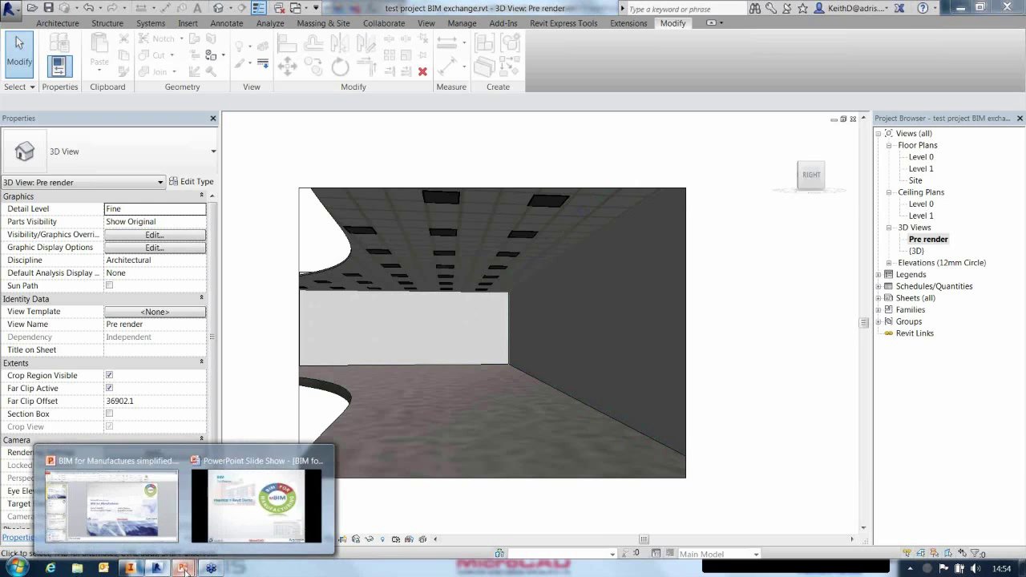
{"action": "left_click", "coordinate": [249, 507]}
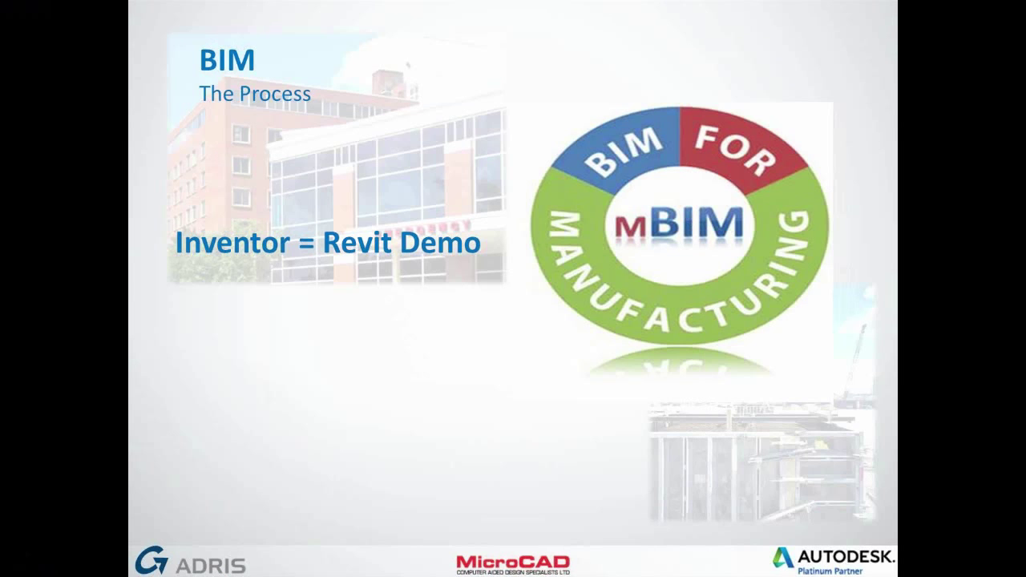
{"action": "key", "text": "Right"}
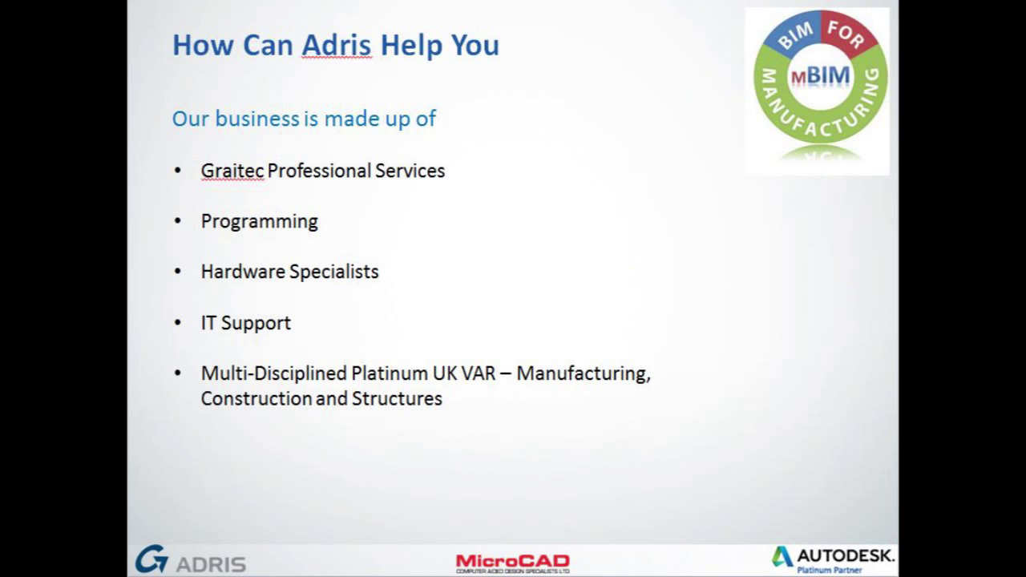